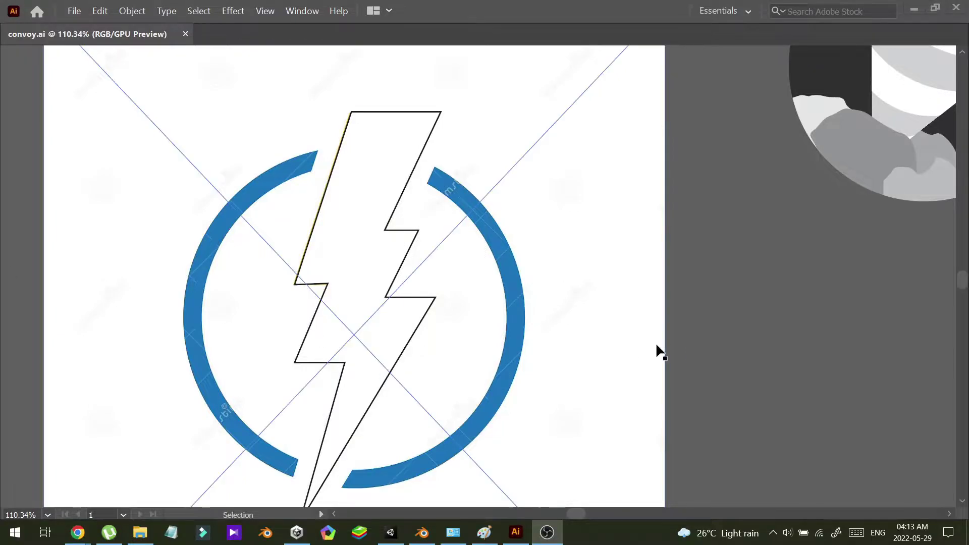
# Toggle the artboard guides off and on with Ctrl+;, leaving them shown.
pyautogui.hotkey('ctrl', ';')
pyautogui.hotkey('ctrl', ';')
pyautogui.hotkey('ctrl', ';')
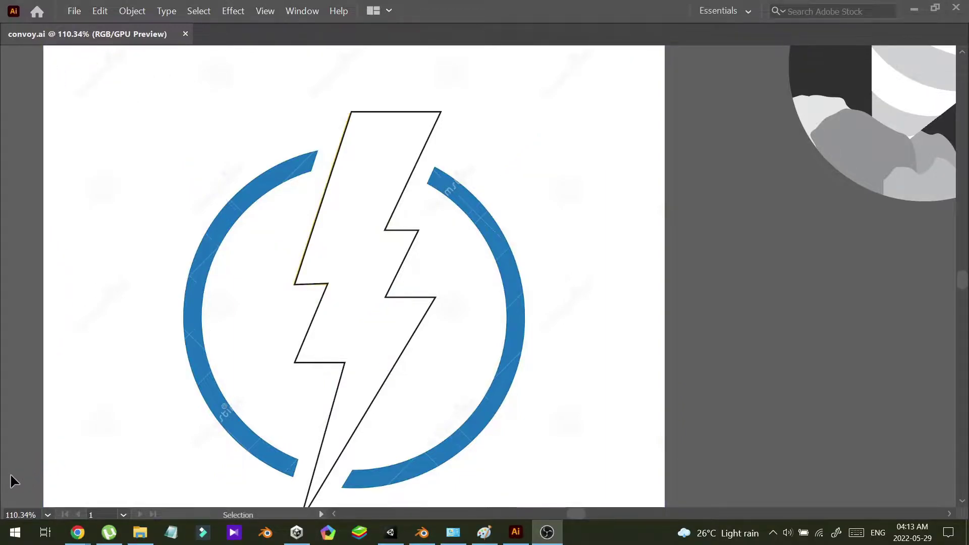
pyautogui.hotkey('ctrl', ';')
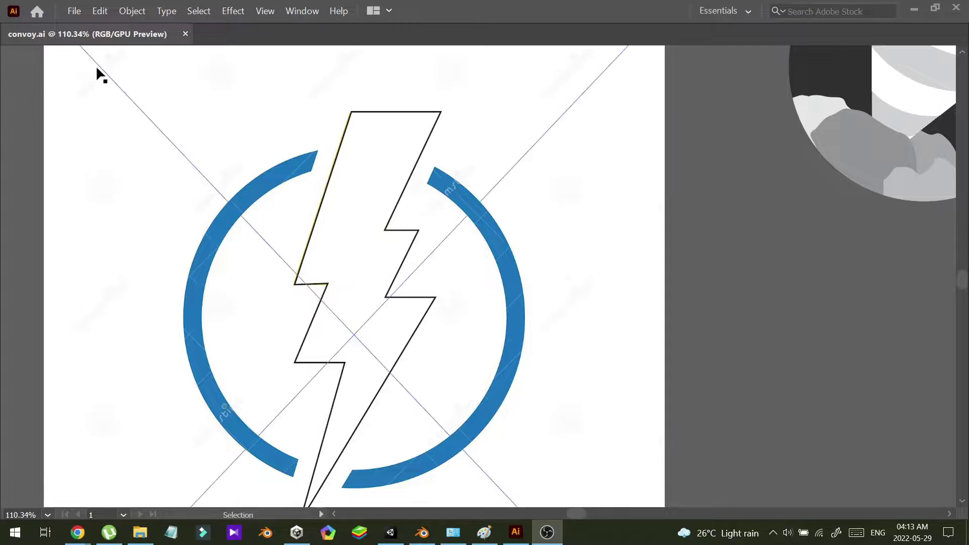
pyautogui.hotkey('ctrl', ';')
pyautogui.hotkey('ctrl', ';')
pyautogui.hotkey('ctrl', ';')
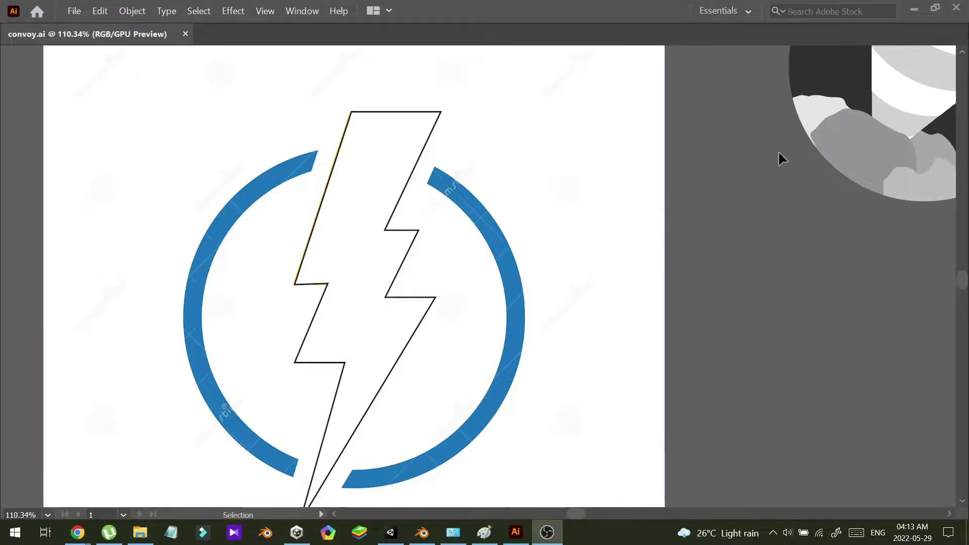
pyautogui.hotkey('ctrl', ';')
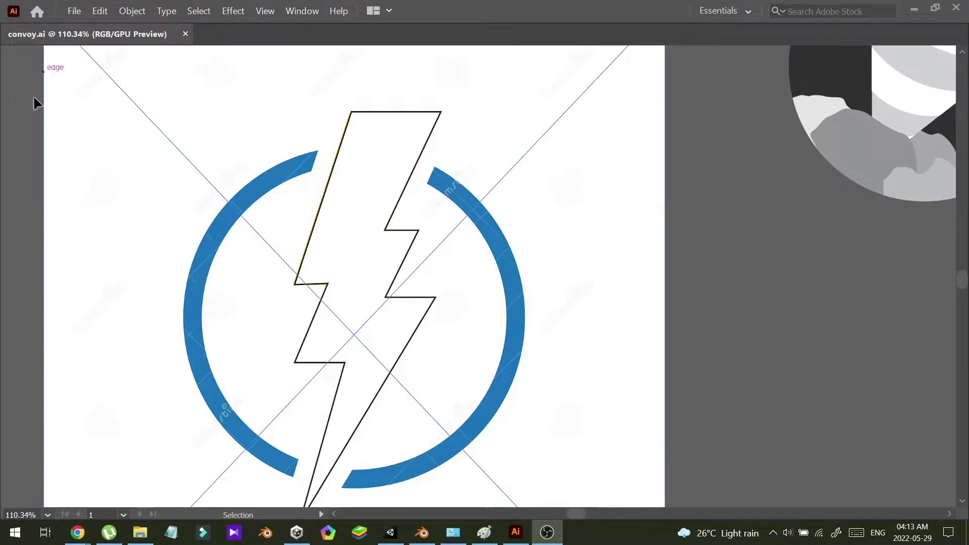
pyautogui.hotkey('ctrl', ';')
pyautogui.hotkey('ctrl', ';')
# Browse the panels and workspaces menu and close it without choosing anything.
pyautogui.click(303, 11)
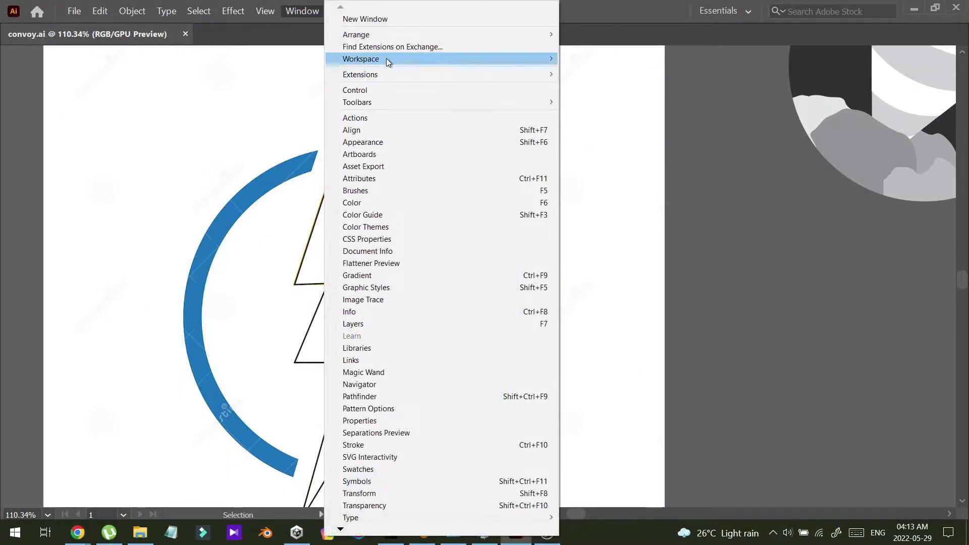
pyautogui.moveTo(389, 58)
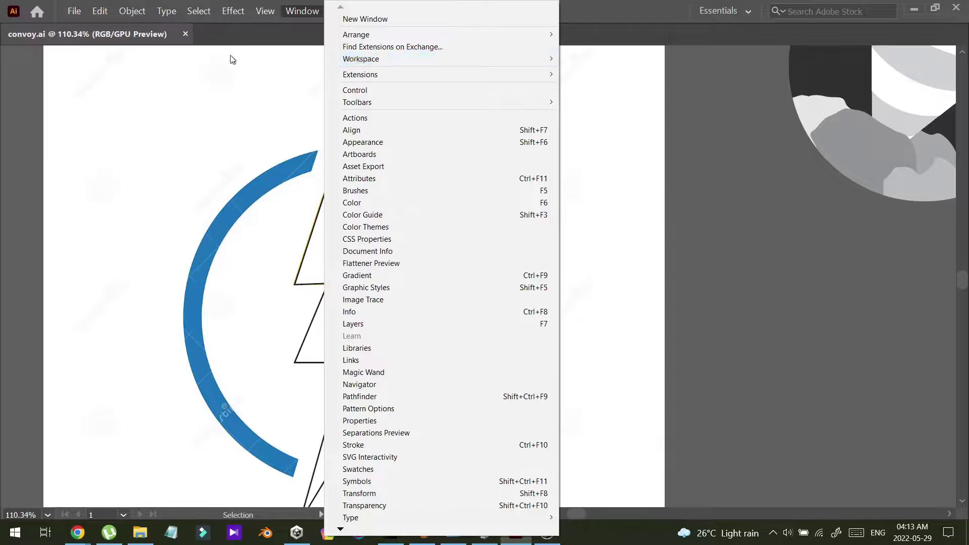
pyautogui.click(30, 109)
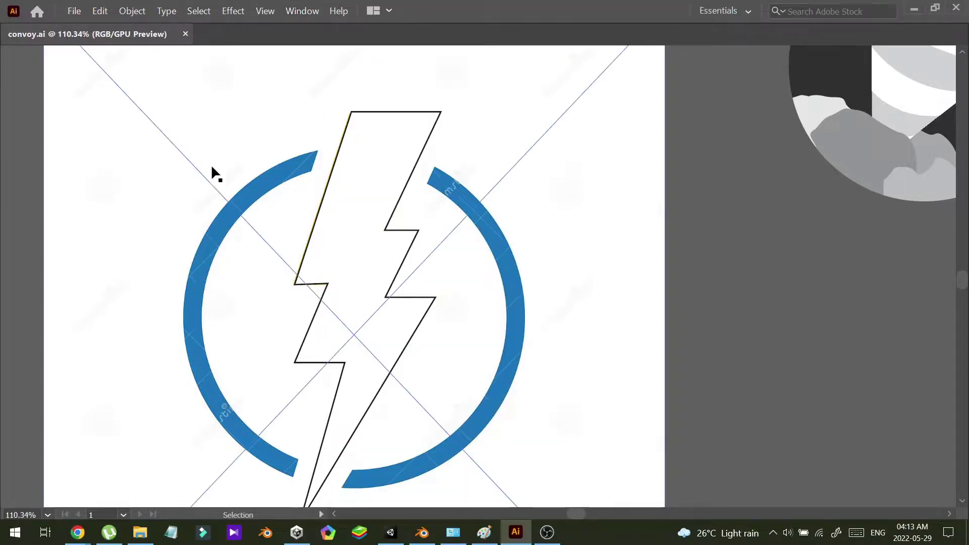
# In File Explorer, go from Local Disk (C:) through Users, the home folder and AppData into Roaming.
pyautogui.click(139, 532)
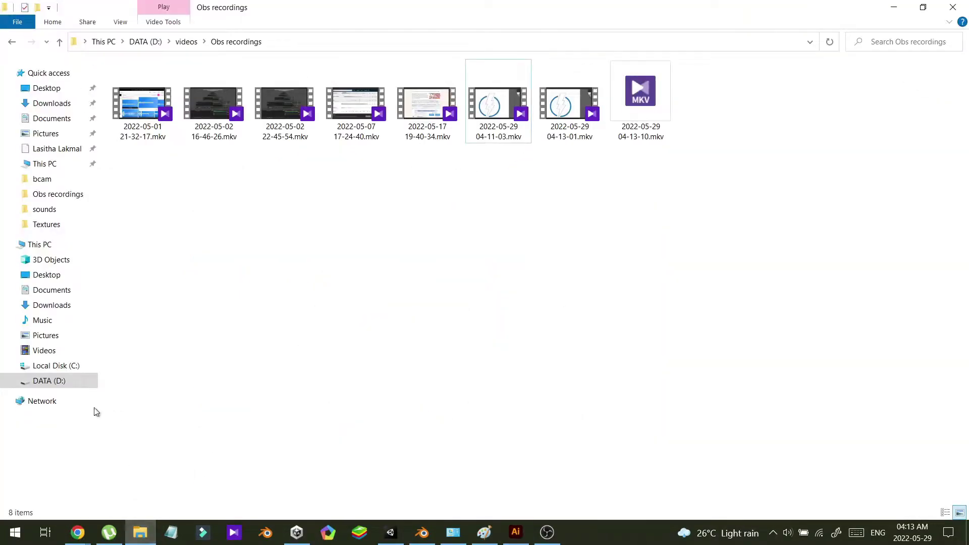
pyautogui.click(62, 382)
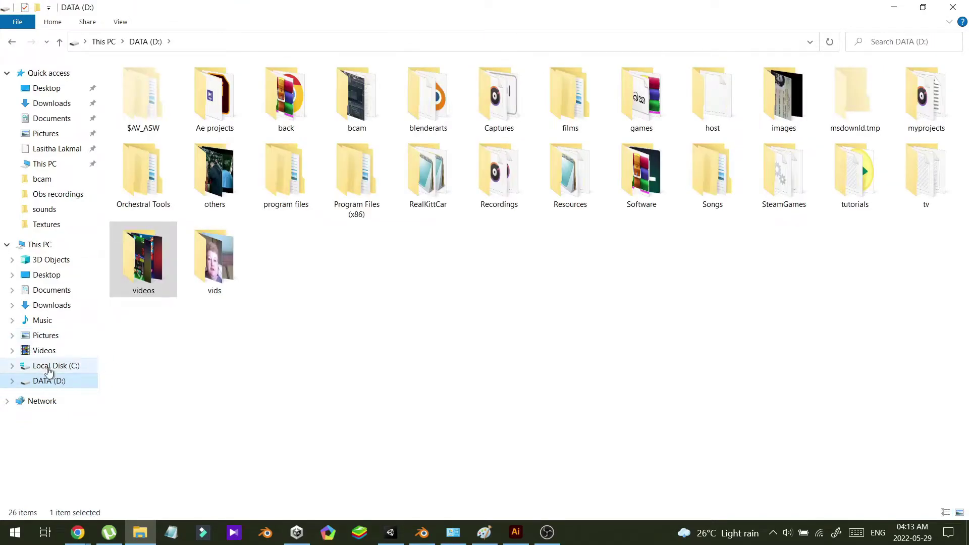
pyautogui.click(49, 369)
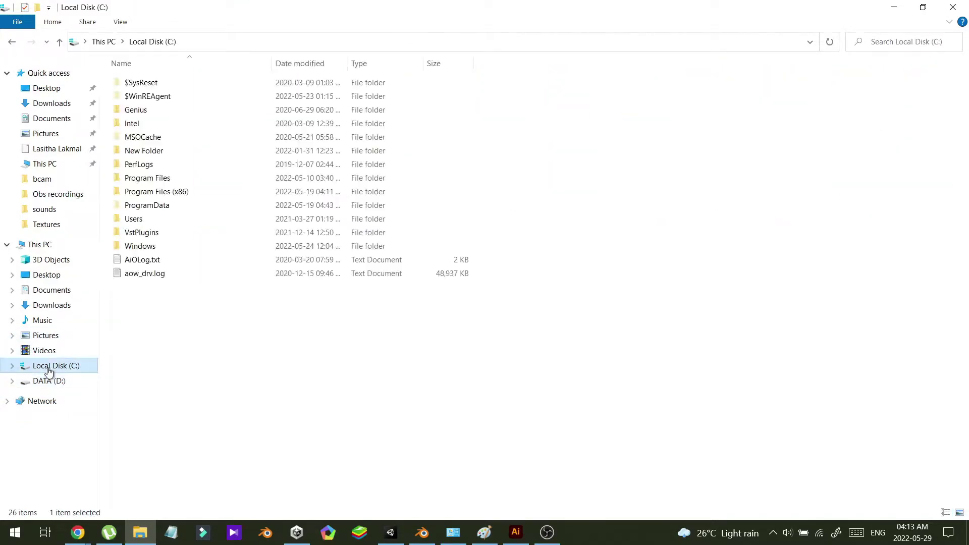
pyautogui.doubleClick(143, 220)
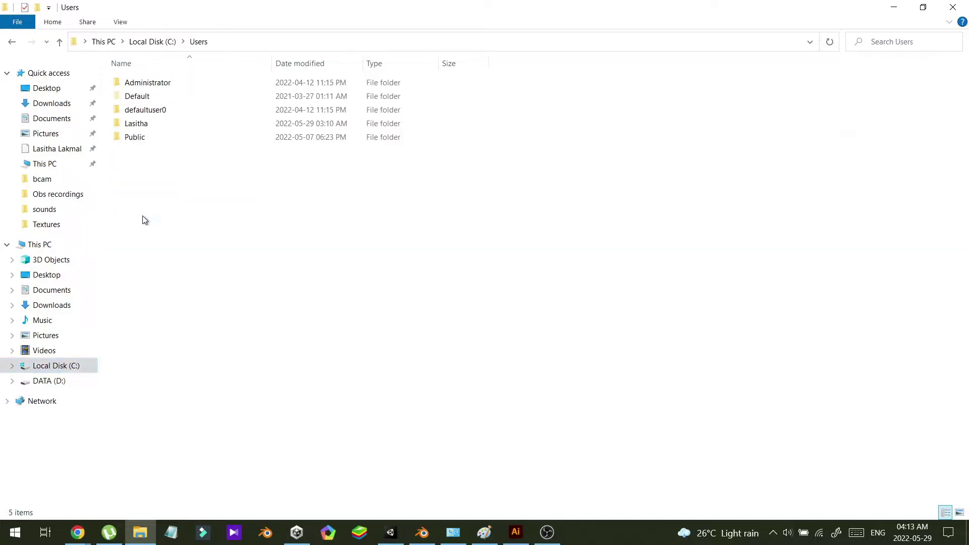
pyautogui.doubleClick(153, 127)
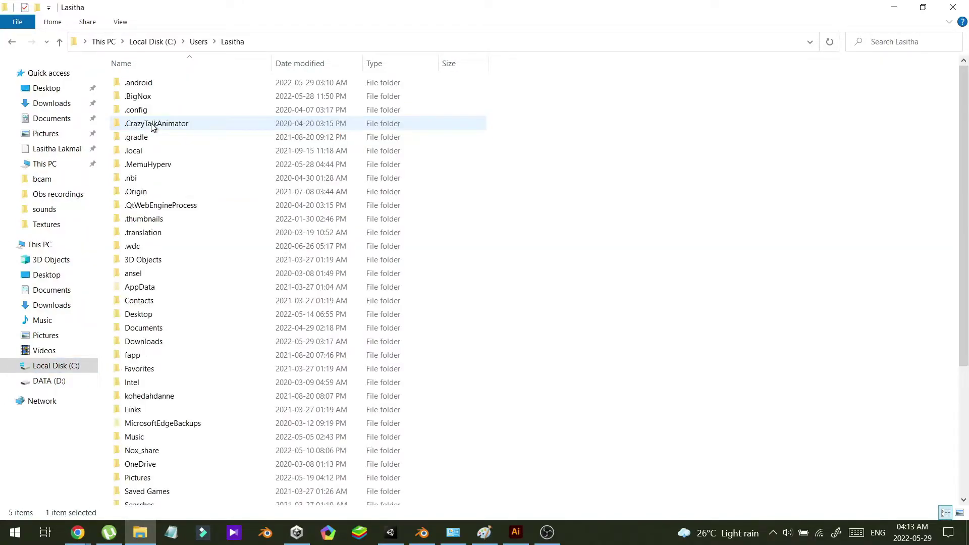
pyautogui.doubleClick(152, 290)
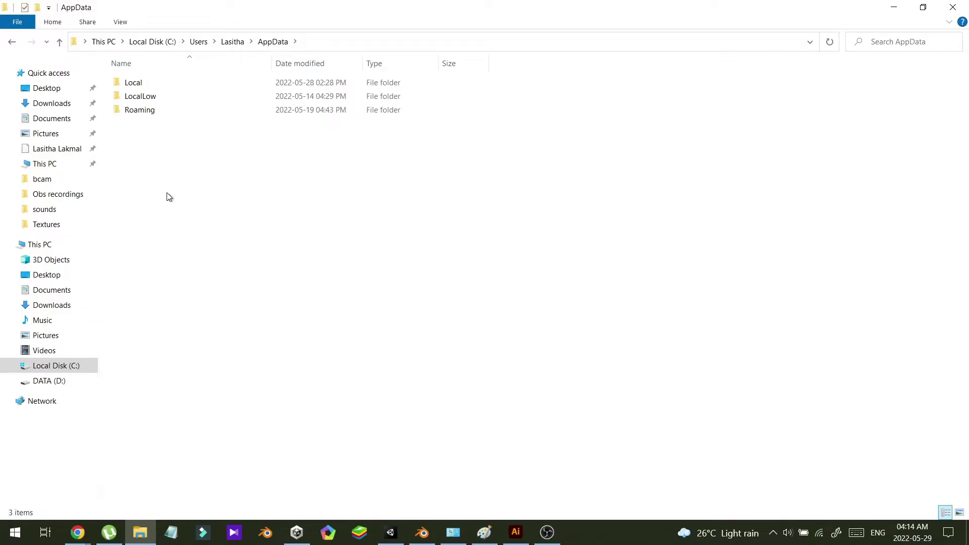
pyautogui.doubleClick(175, 107)
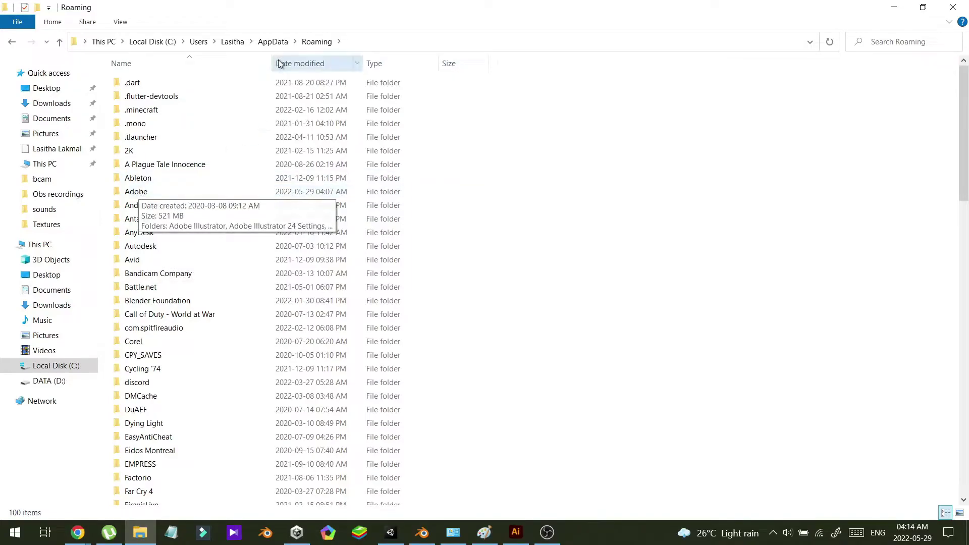
pyautogui.click(233, 42)
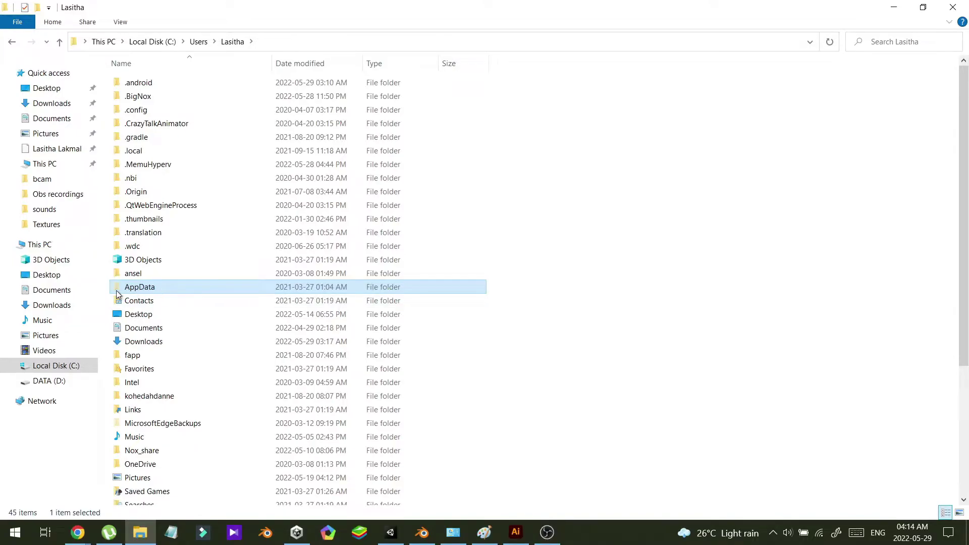
pyautogui.doubleClick(134, 289)
pyautogui.click(134, 111)
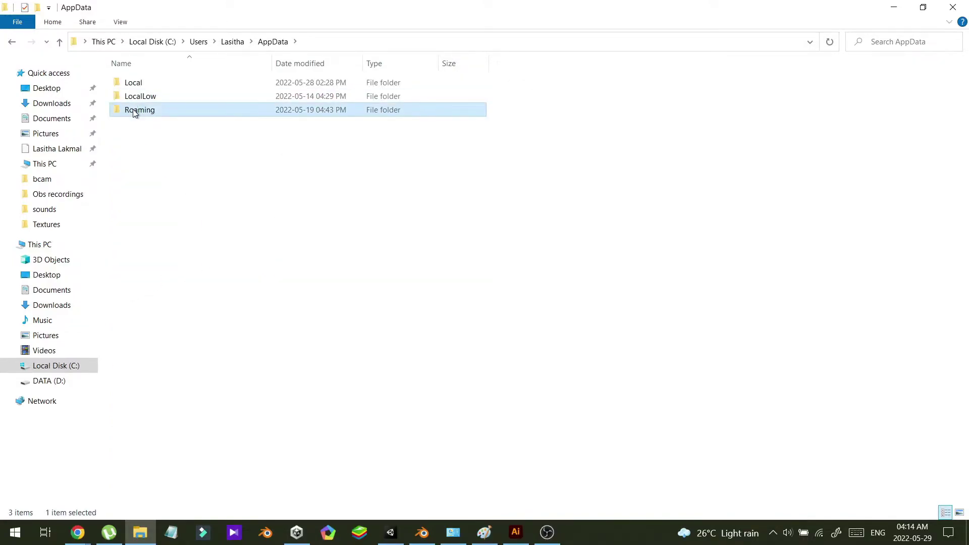
pyautogui.doubleClick(133, 110)
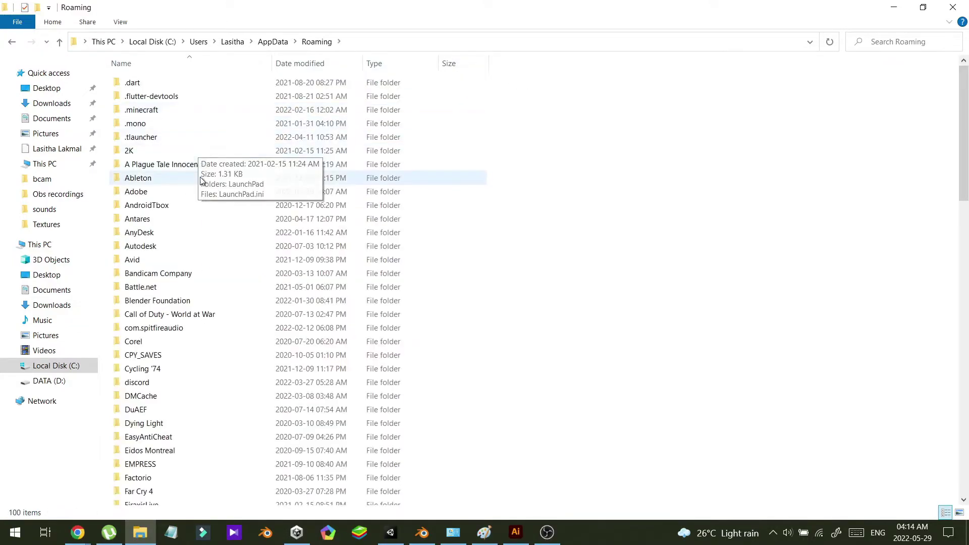
# Open Roaming\Adobe, inspect Adobe Illustrator 24 Settings > en_US > x64, then return to Adobe.
pyautogui.doubleClick(156, 195)
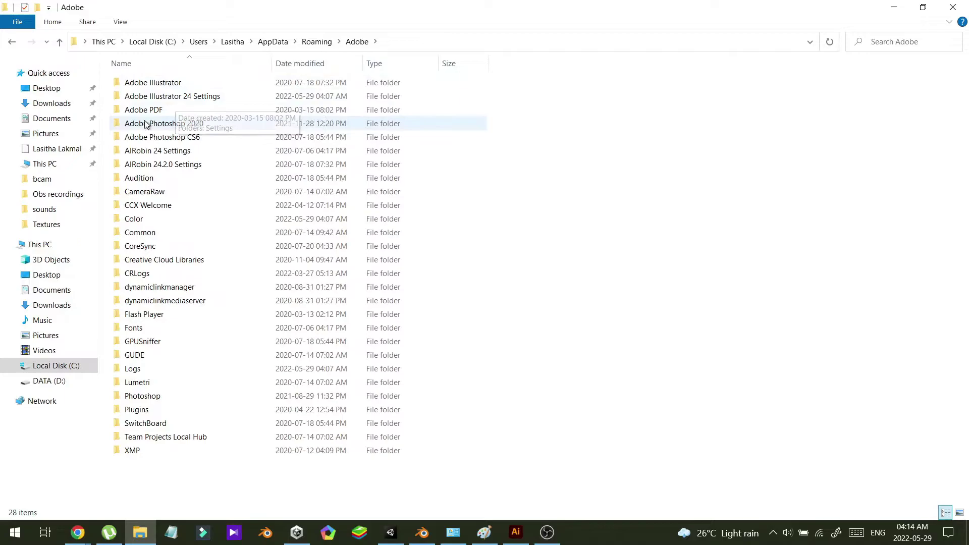
pyautogui.click(136, 86)
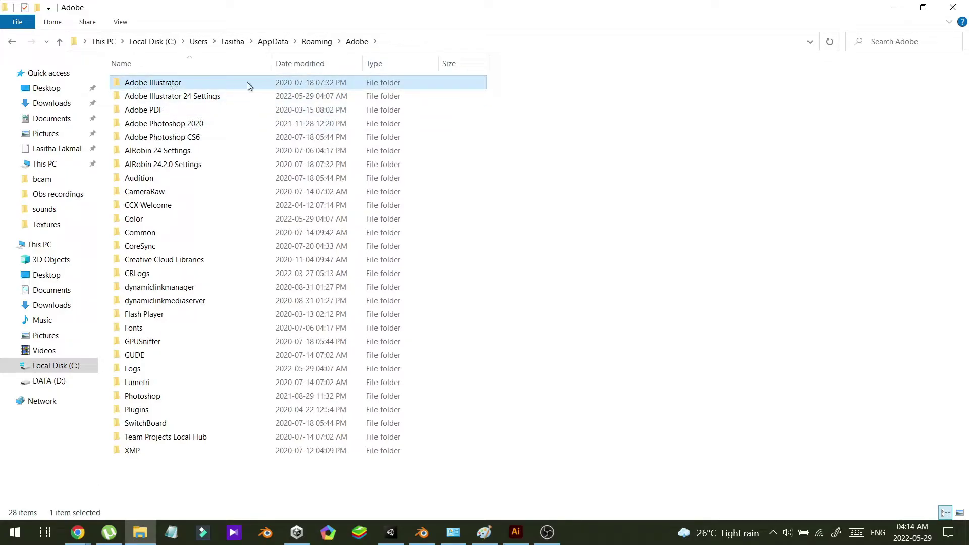
pyautogui.click(200, 102)
pyautogui.moveTo(242, 95)
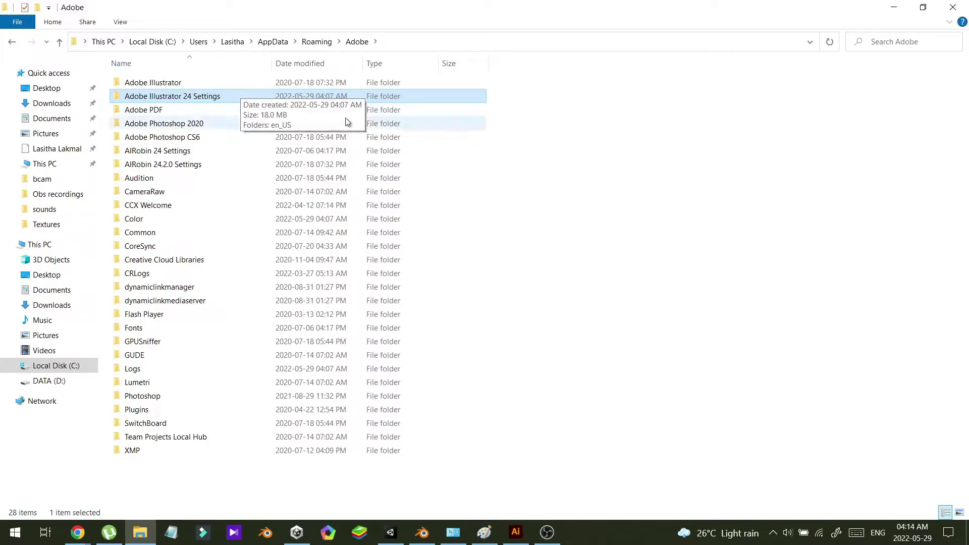
pyautogui.moveTo(184, 114)
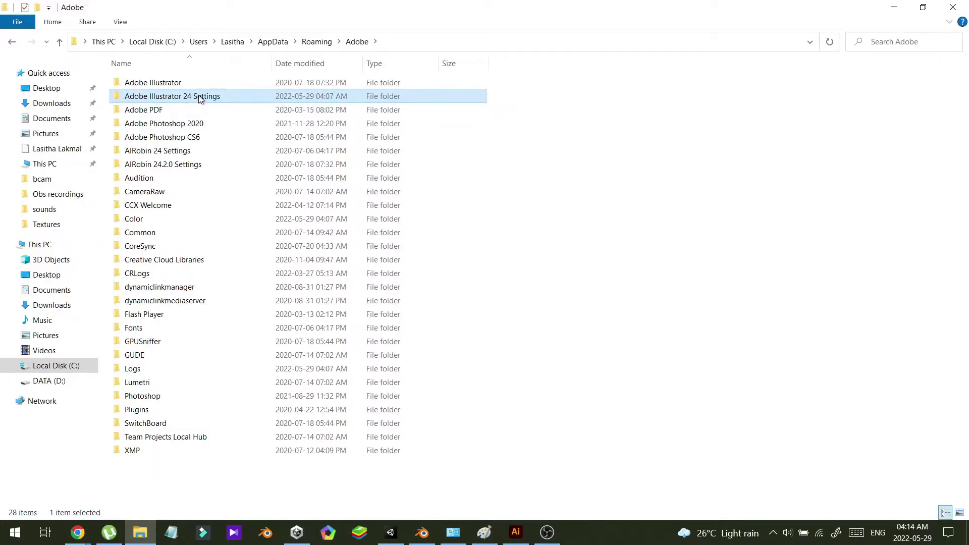
pyautogui.doubleClick(216, 95)
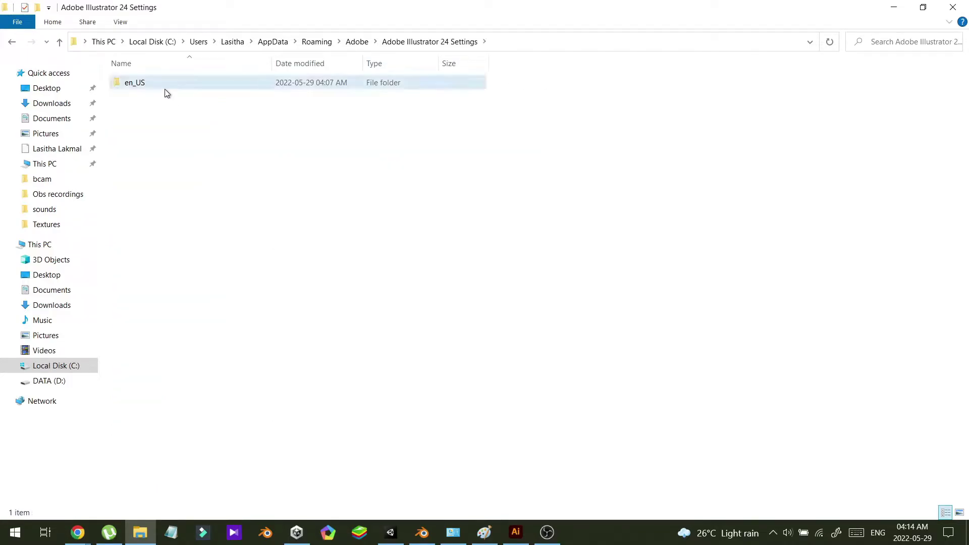
pyautogui.doubleClick(165, 85)
pyautogui.doubleClick(198, 82)
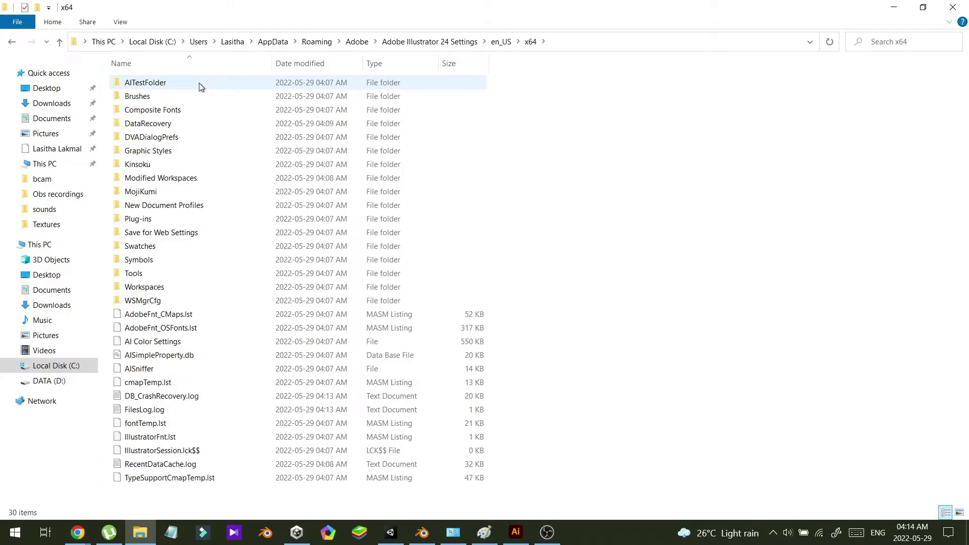
pyautogui.hotkey('alt', 'Left')
pyautogui.hotkey('alt', 'Left')
pyautogui.hotkey('alt', 'Left')
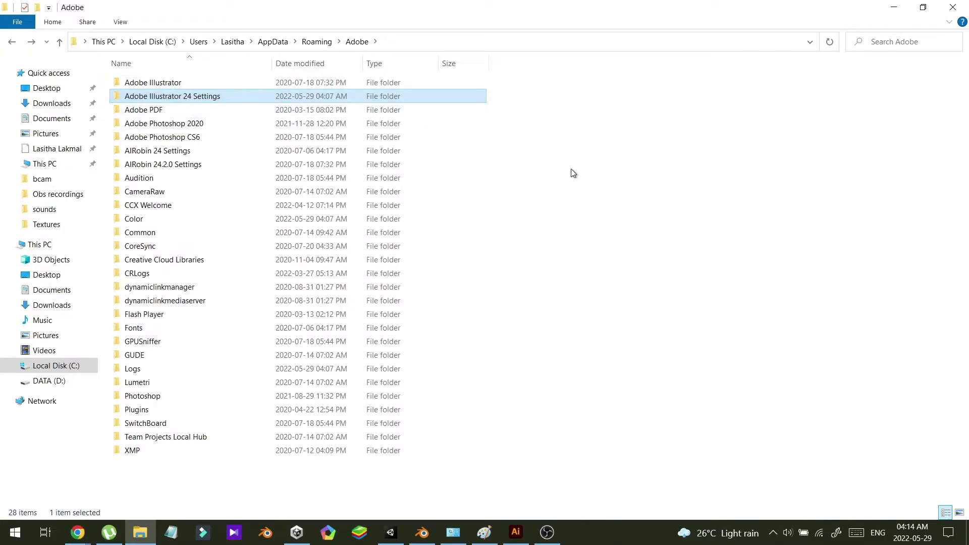
# Try to permanently delete the settings folder, then close Illustrator, which holds it in use.
pyautogui.hotkey('shift', 'Delete')
pyautogui.press('Return')
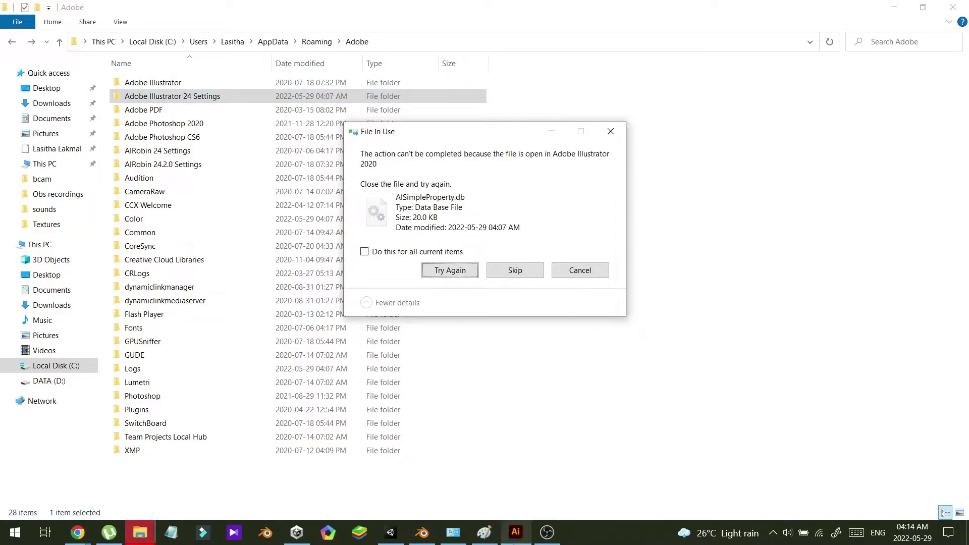
pyautogui.click(515, 532)
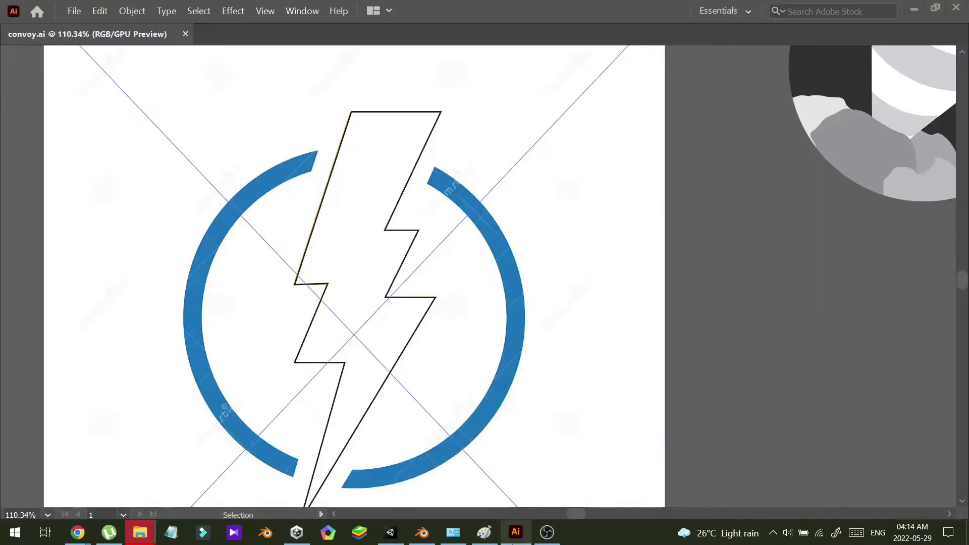
pyautogui.click(956, 8)
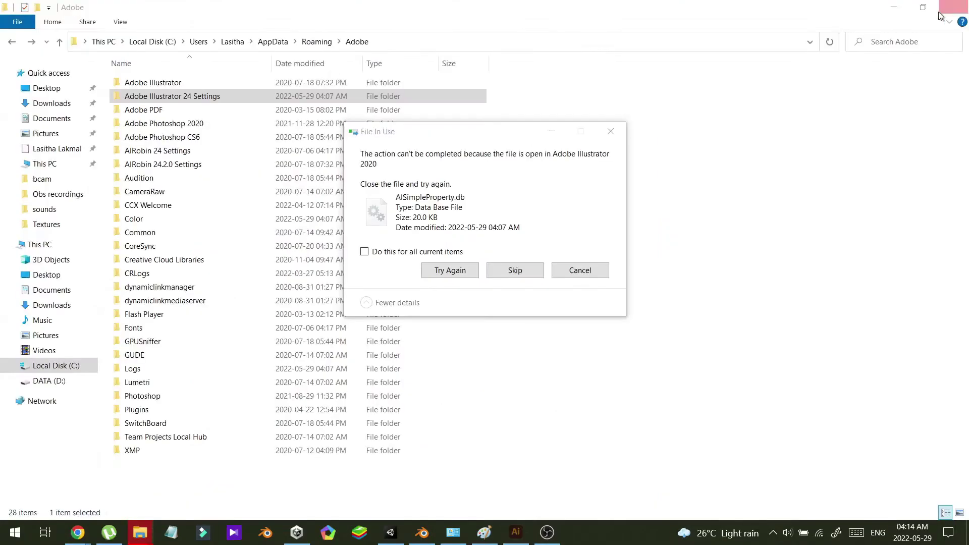
# Retry the blocked deletion and skip all remaining missing files.
pyautogui.click(446, 274)
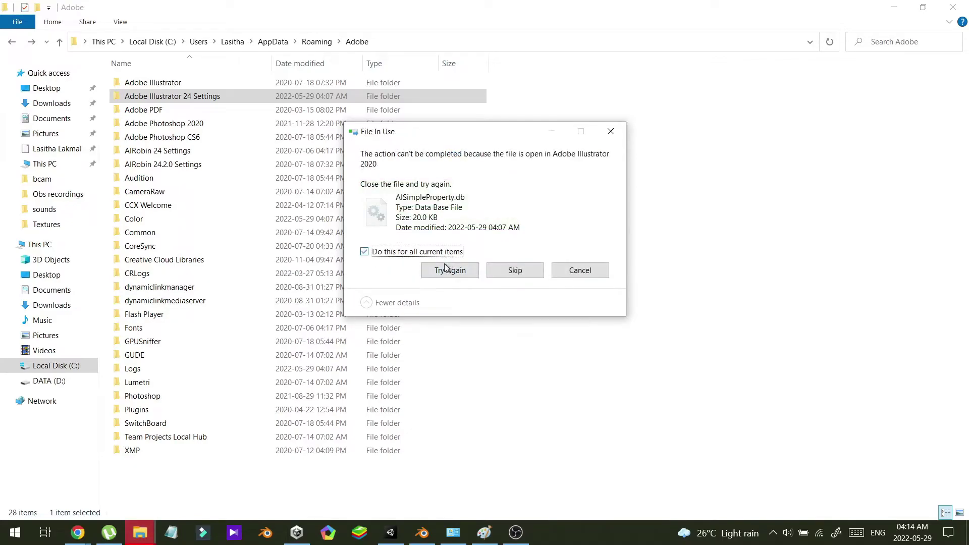
pyautogui.click(453, 274)
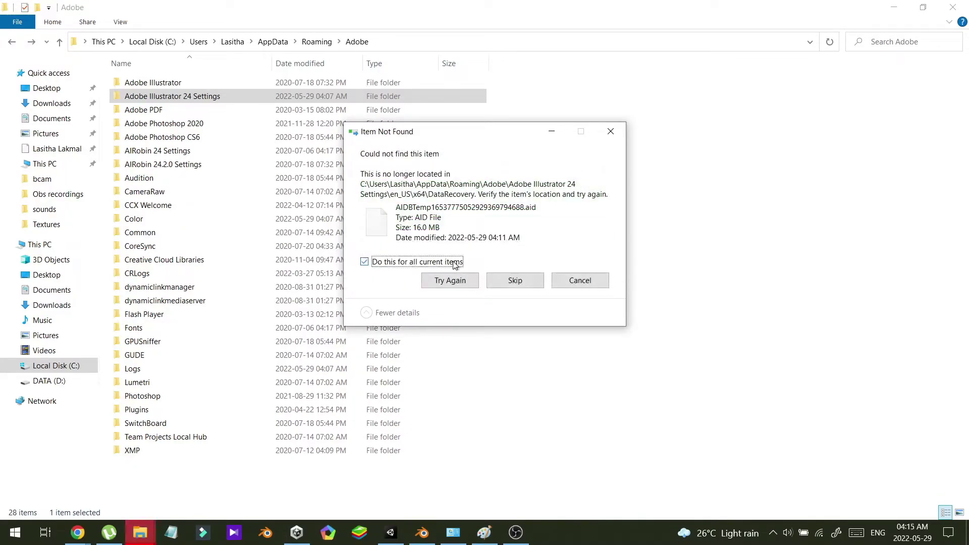
pyautogui.click(452, 280)
pyautogui.click(452, 264)
pyautogui.click(515, 280)
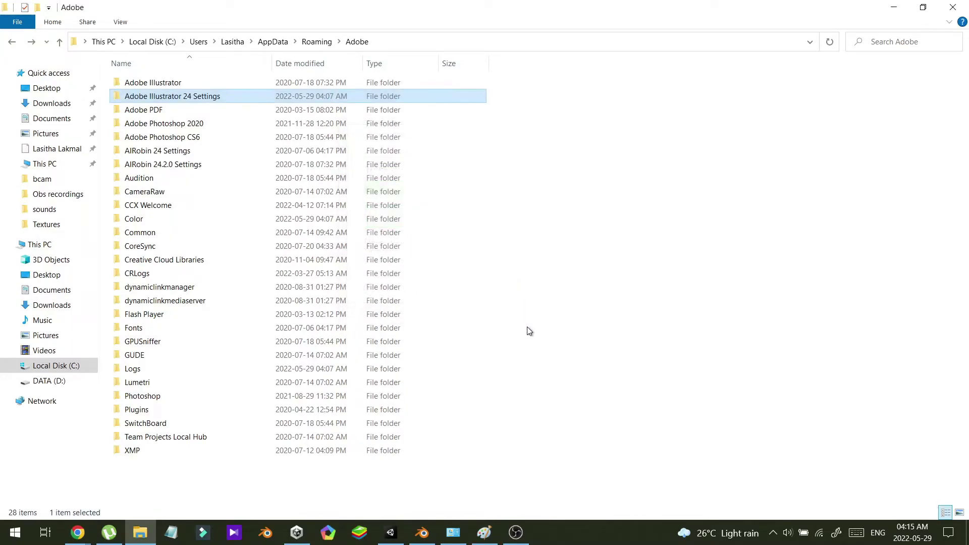
# Recheck the Adobe Illustrator 24 Settings folder's contents, then permanently delete it with Shift+Delete.
pyautogui.doubleClick(300, 96)
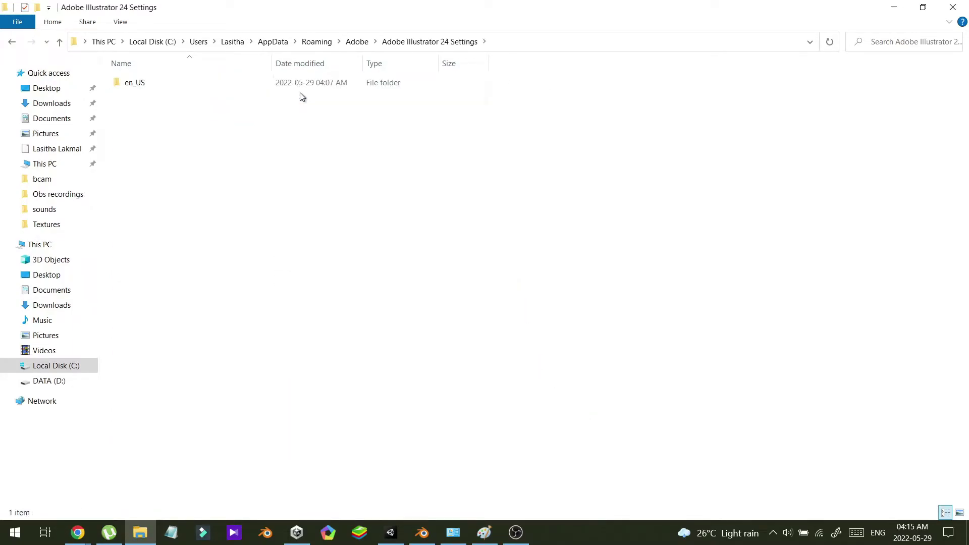
pyautogui.doubleClick(304, 89)
pyautogui.doubleClick(304, 89)
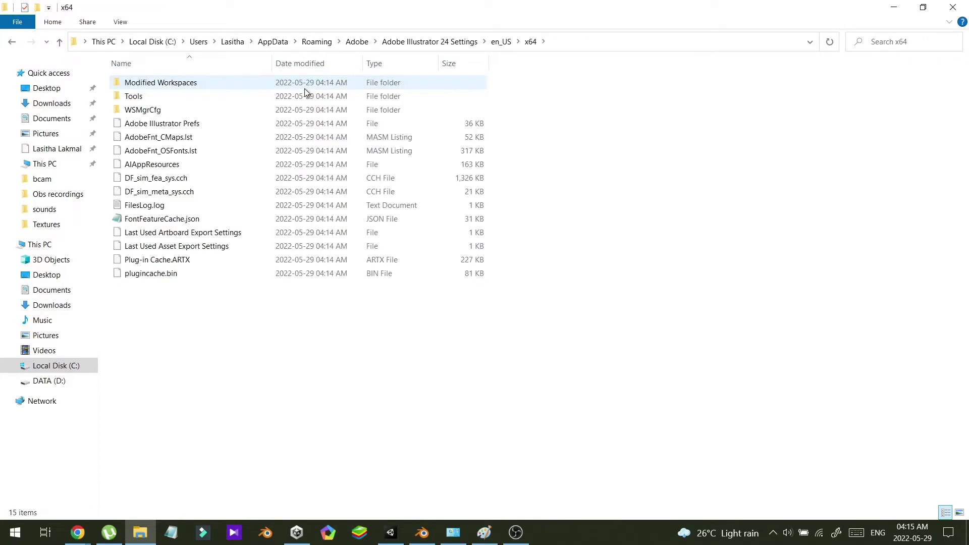
pyautogui.press('BackSpace')
pyautogui.press('BackSpace')
pyautogui.press('BackSpace')
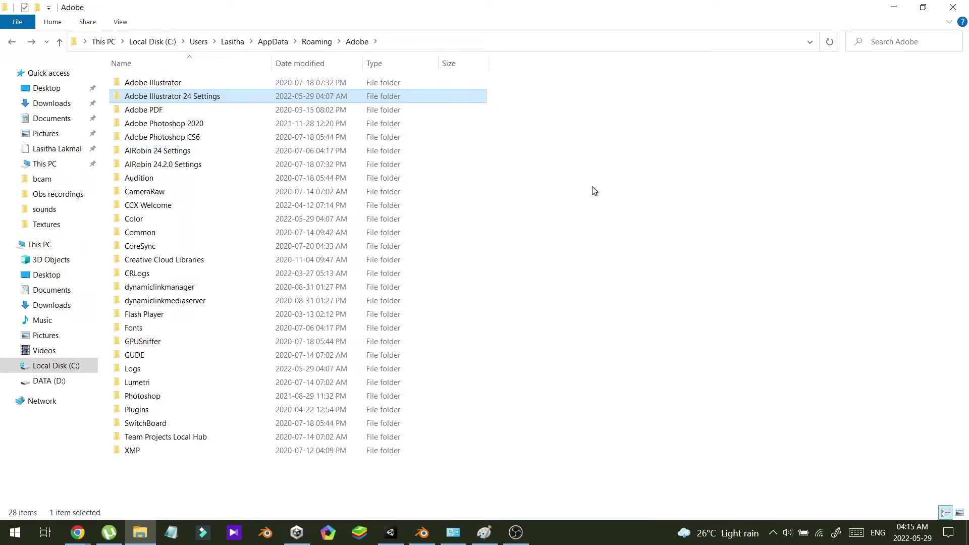
pyautogui.hotkey('shift', 'Delete')
pyautogui.press('Return')
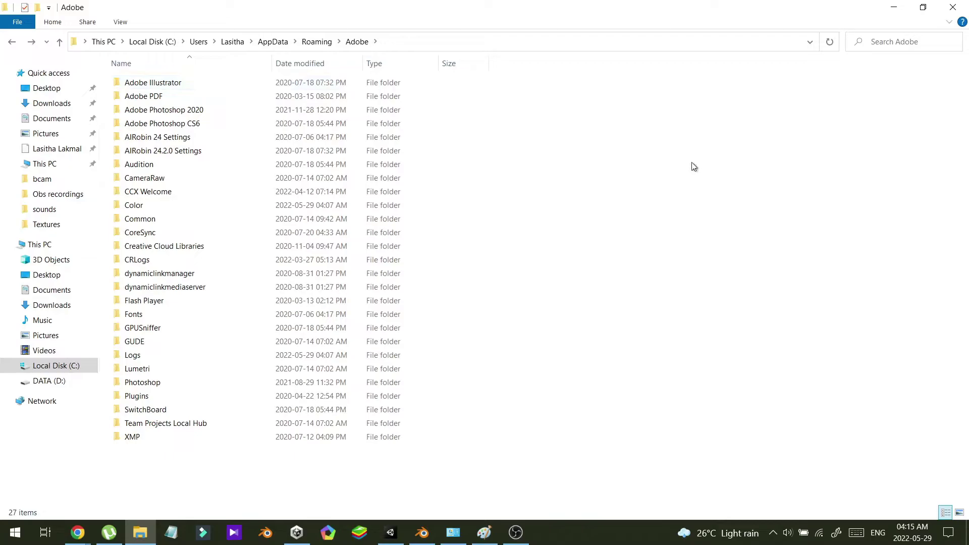
pyautogui.click(15, 532)
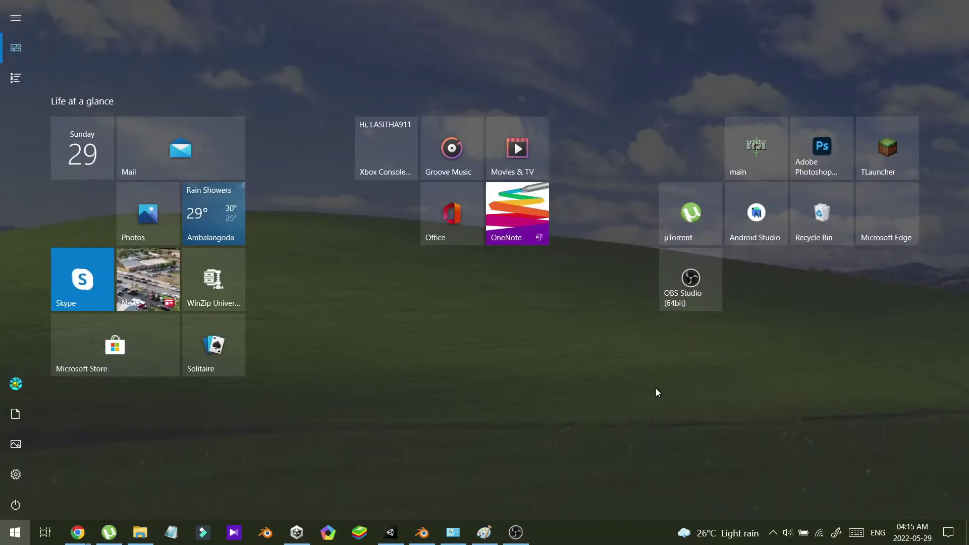
# Search the Start menu for 'ill' and launch Adobe Illustrator 2020.
pyautogui.write('ill')
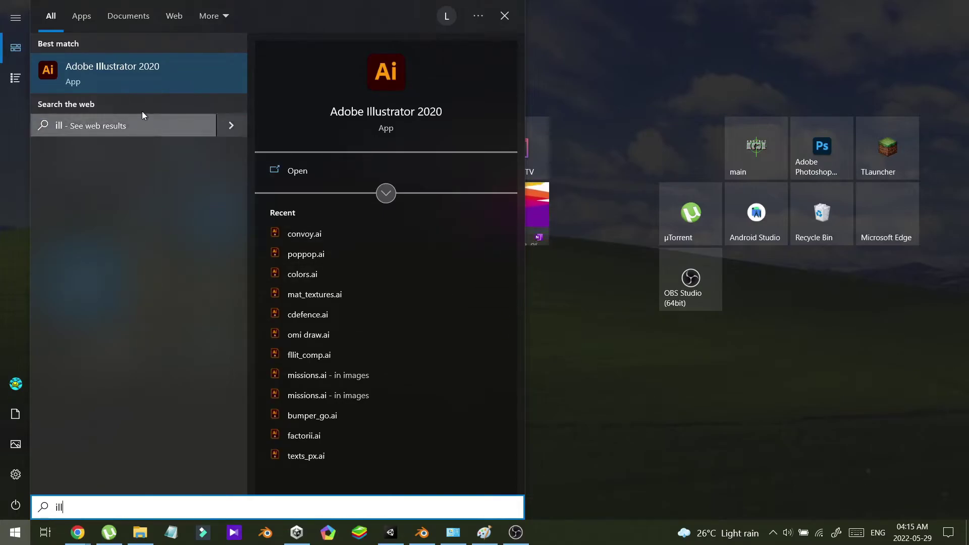
pyautogui.click(143, 75)
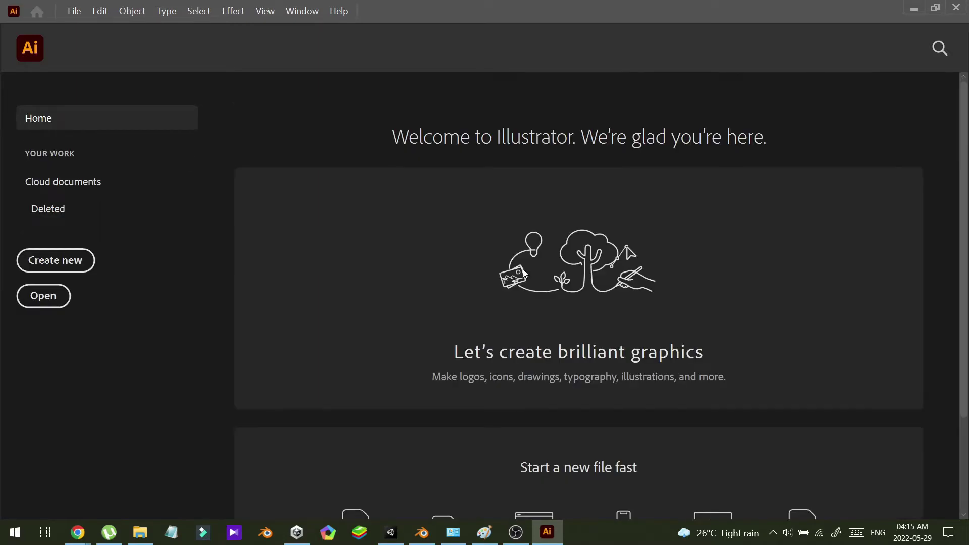
# Bring up File > Open and navigate to the Mobile Factory project's Assets folder.
pyautogui.scroll(-3, 370, 314)
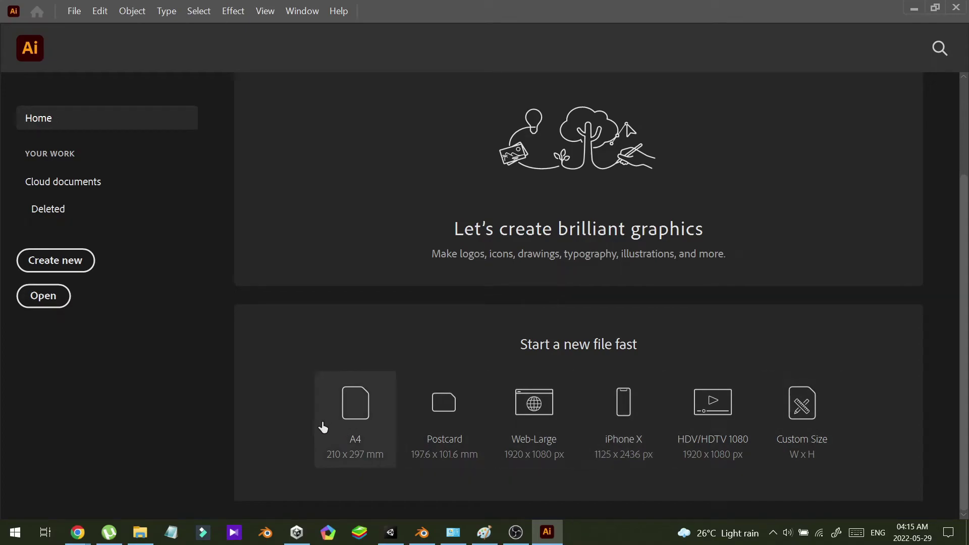
pyautogui.click(74, 11)
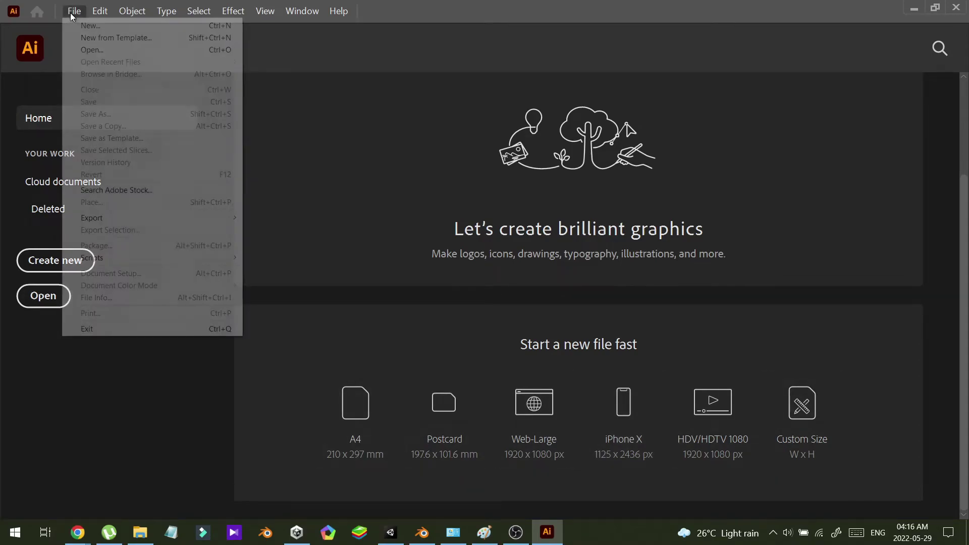
pyautogui.click(85, 52)
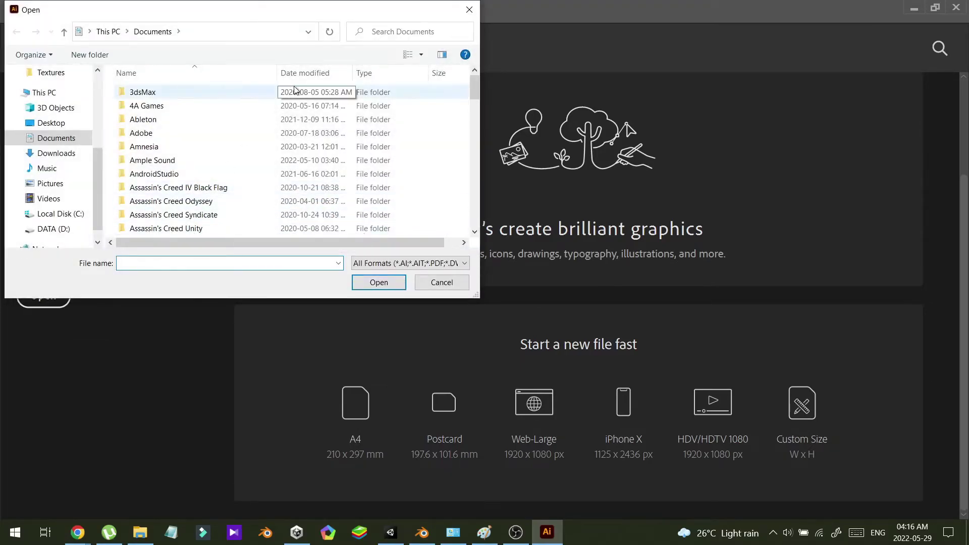
pyautogui.click(308, 31)
pyautogui.click(212, 53)
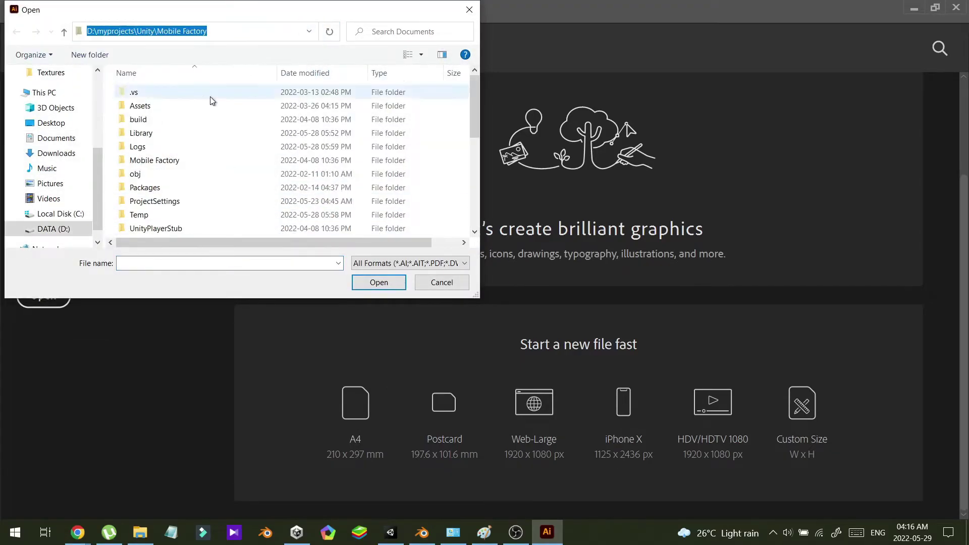
pyautogui.scroll(-3, 234, 191)
pyautogui.scroll(3, 233, 191)
pyautogui.click(227, 98)
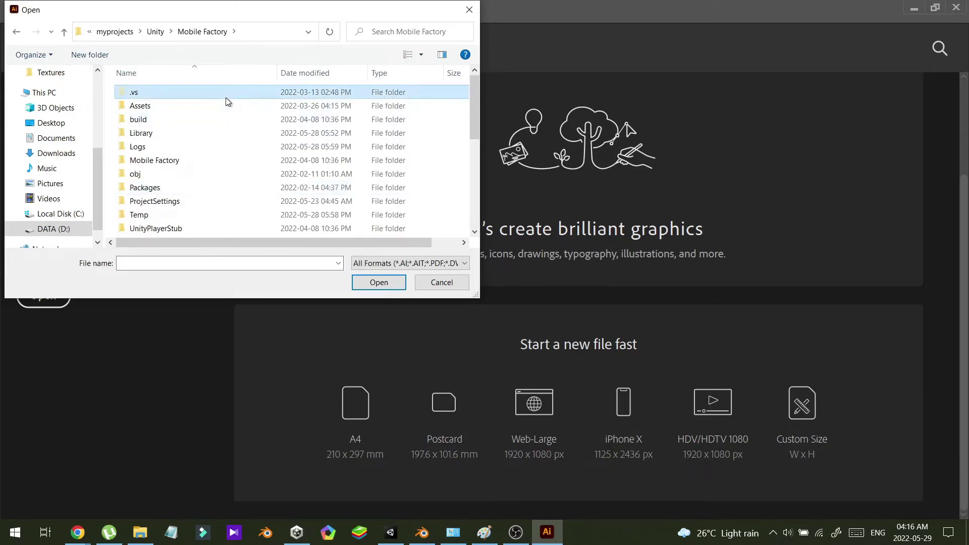
pyautogui.doubleClick(220, 105)
# Open convoy.ai from the Assets\Textures folder.
pyautogui.scroll(-5, 217, 151)
pyautogui.scroll(5, 217, 150)
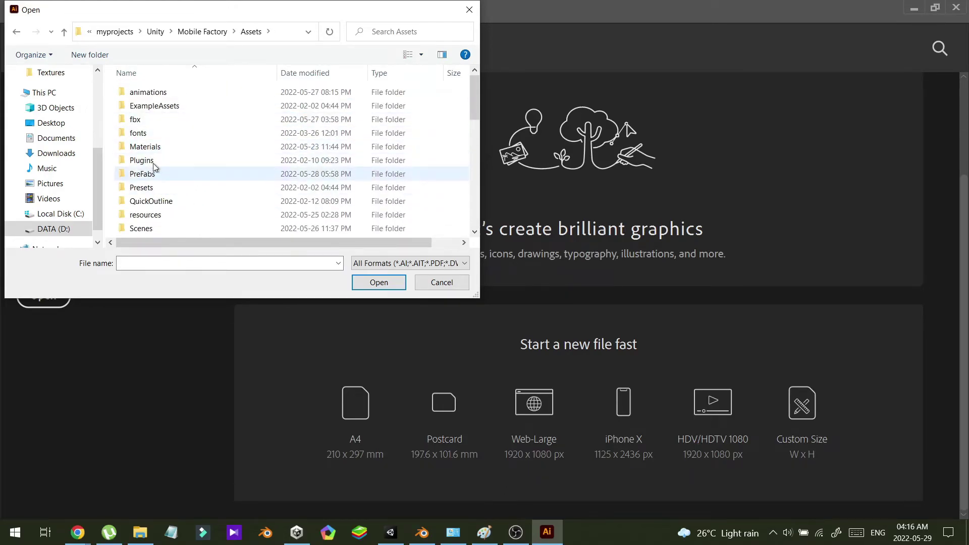
pyautogui.scroll(-3, 153, 171)
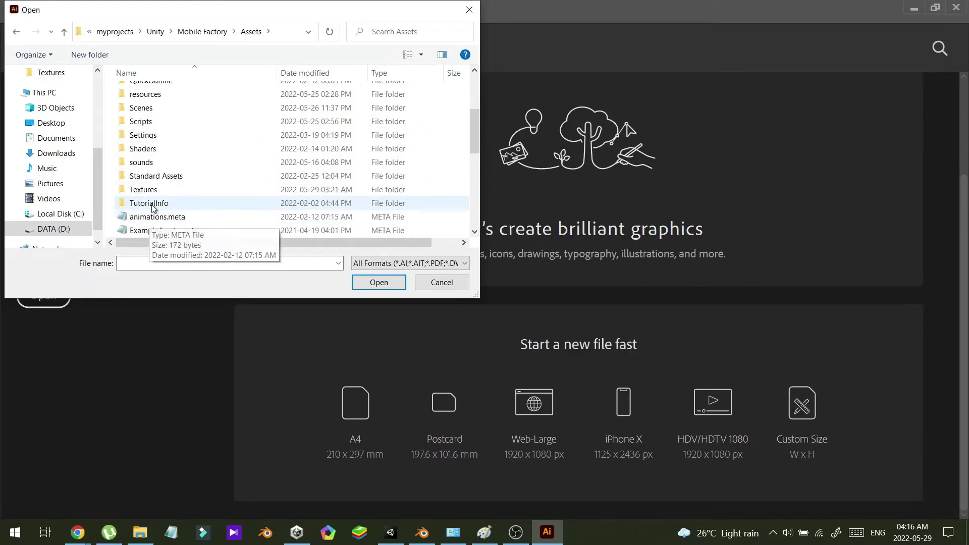
pyautogui.doubleClick(149, 190)
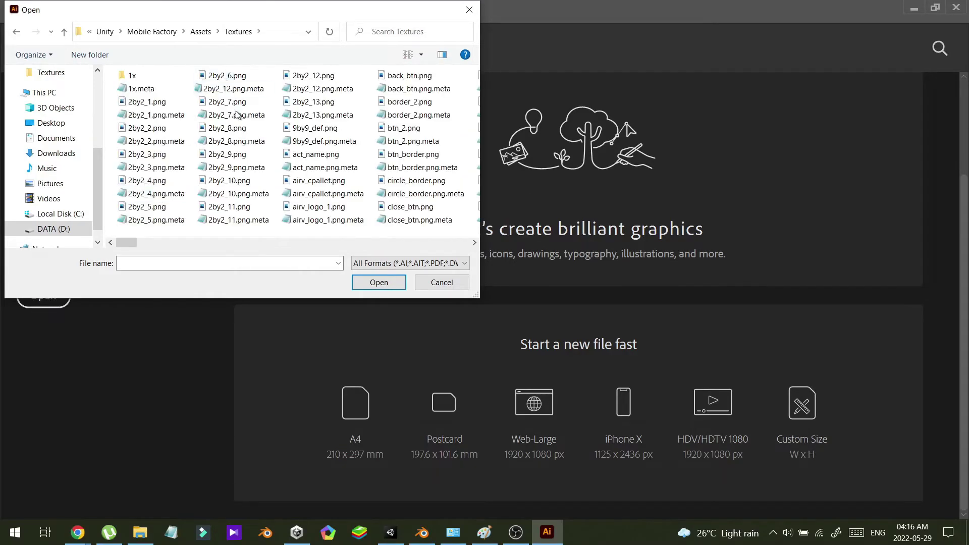
pyautogui.hscroll(5, 238, 115)
pyautogui.click(144, 141)
pyautogui.click(134, 128)
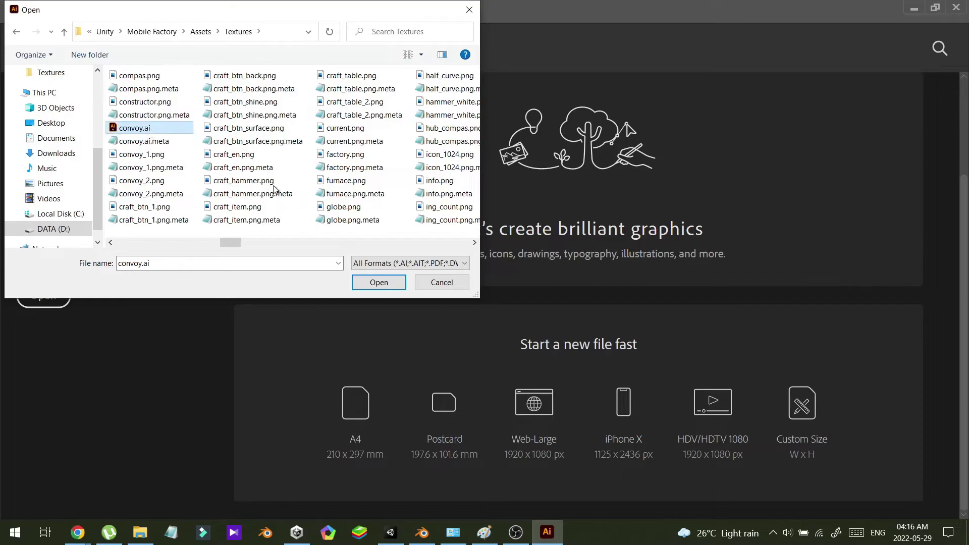
pyautogui.click(375, 284)
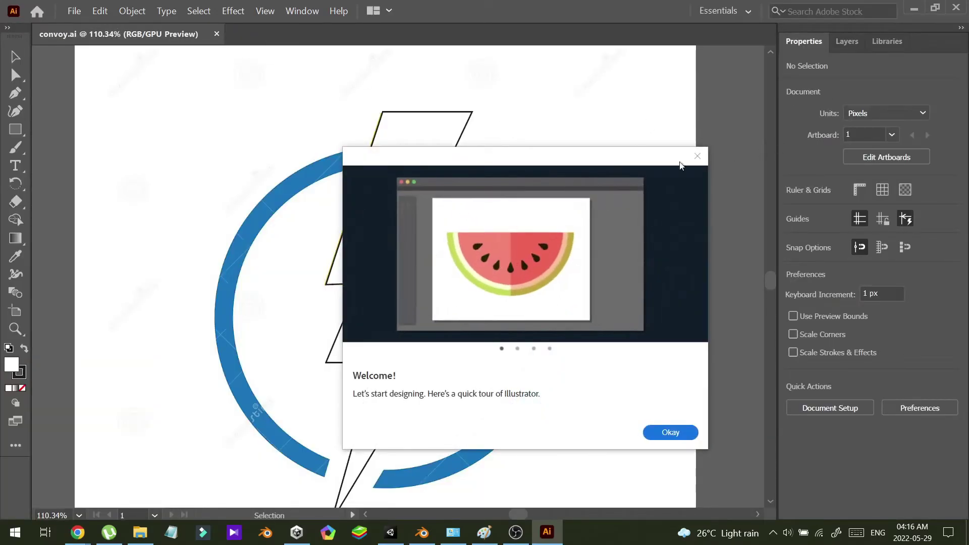
# Close the Welcome tour and turn on the diagonal guide lines behind the convoy logo.
pyautogui.click(704, 158)
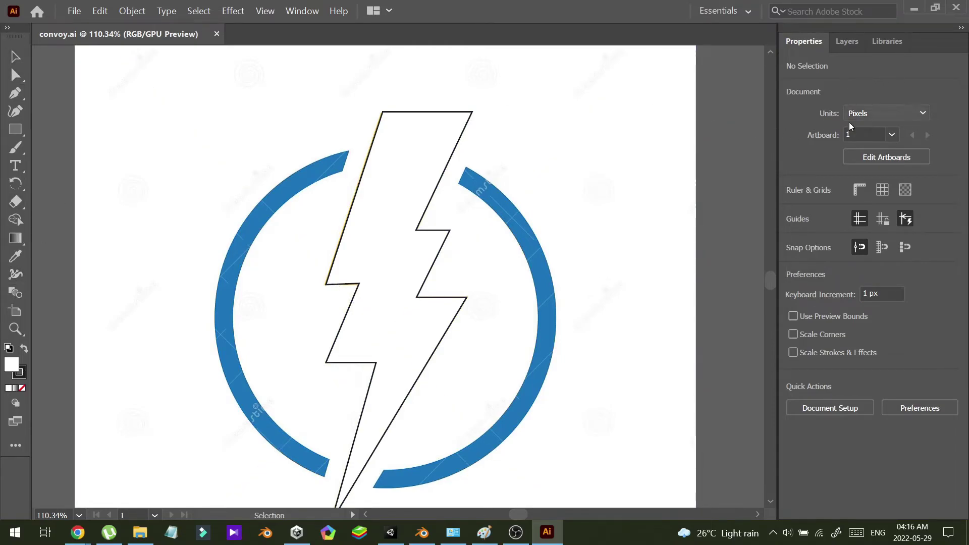
pyautogui.hotkey('ctrl', ';')
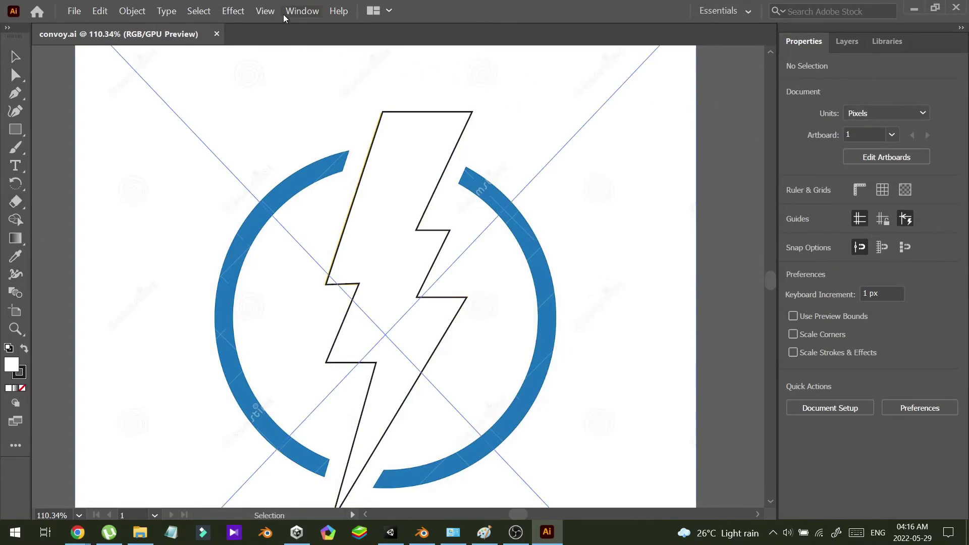
# Switch to the Essentials Classic workspace and select the linked logo image.
pyautogui.click(746, 14)
pyautogui.click(736, 52)
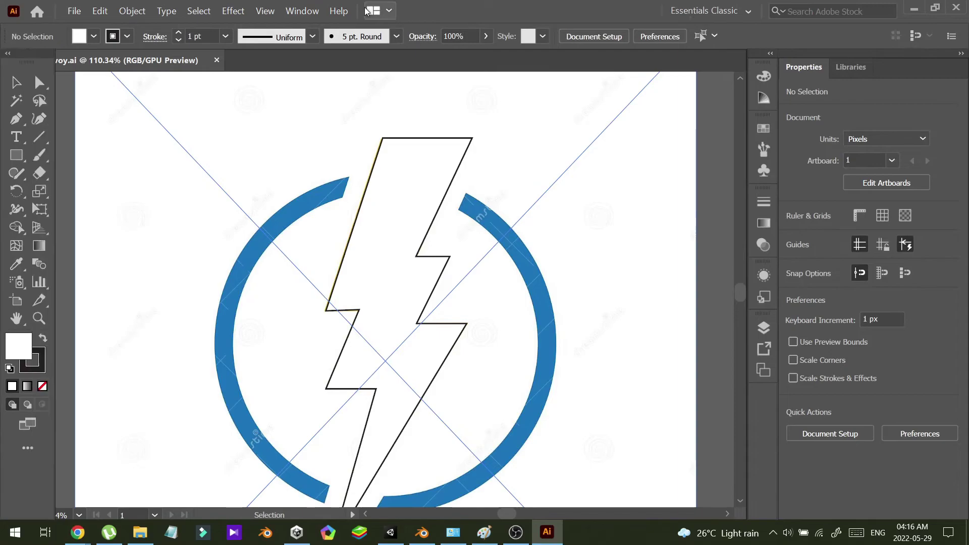
pyautogui.click(302, 11)
pyautogui.click(290, 88)
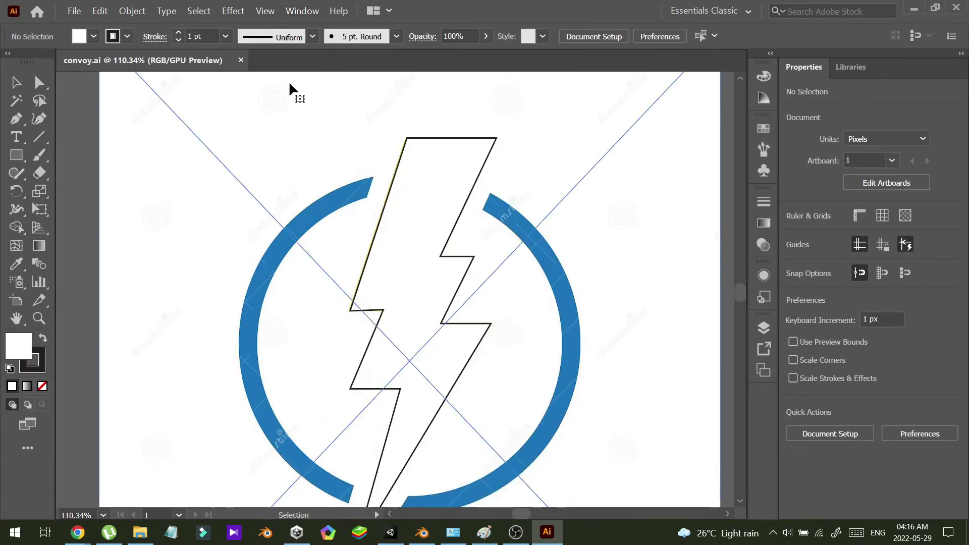
pyautogui.click(290, 88)
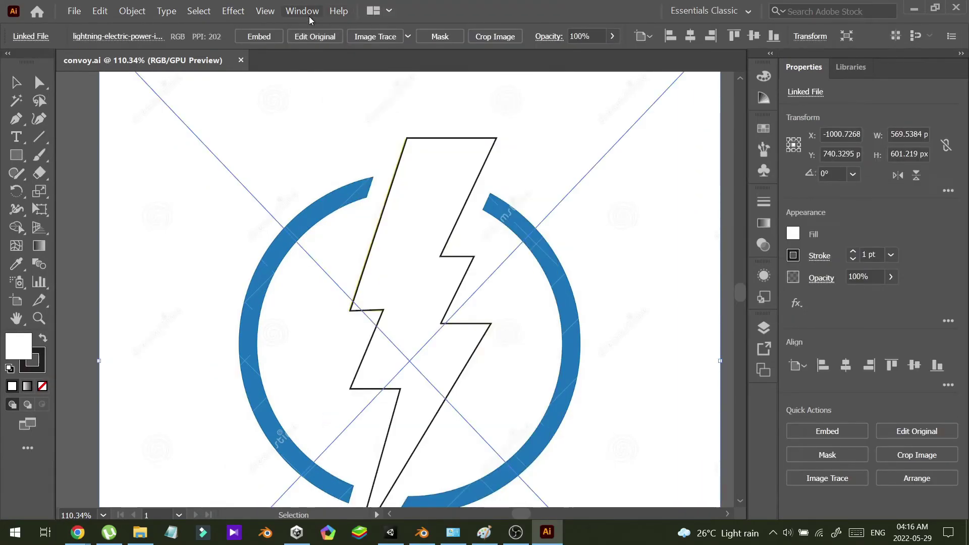
# Apply the Layout workspace from Window > Workspace.
pyautogui.click(302, 11)
pyautogui.moveTo(547, 59)
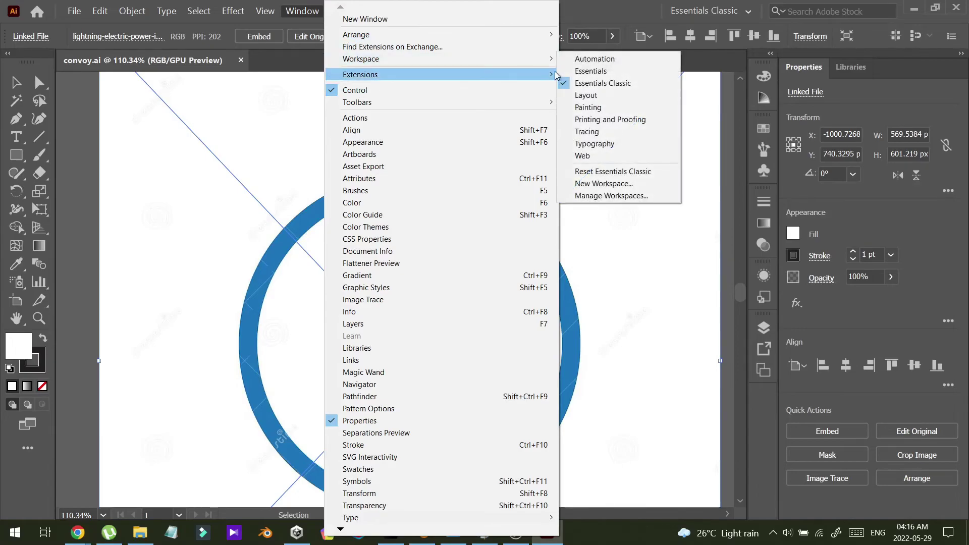
pyautogui.click(587, 96)
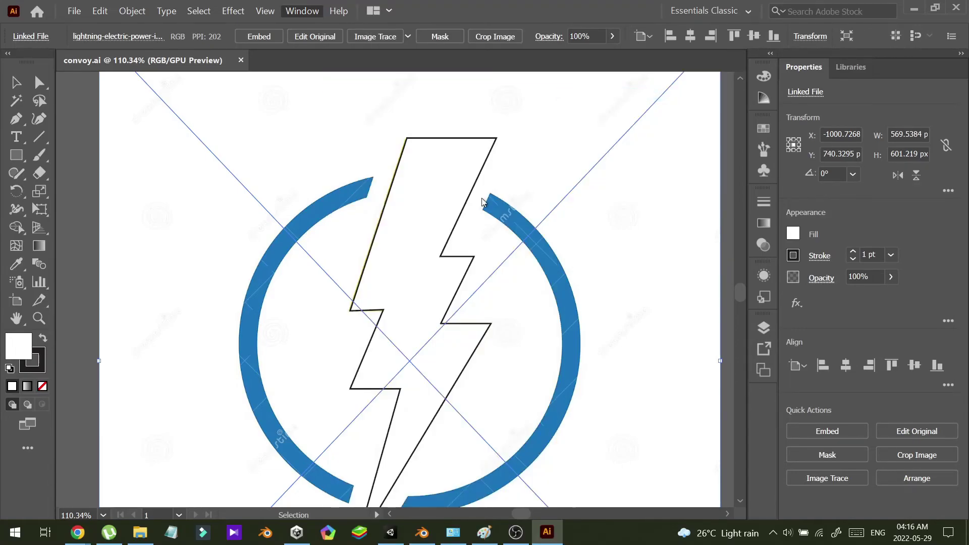